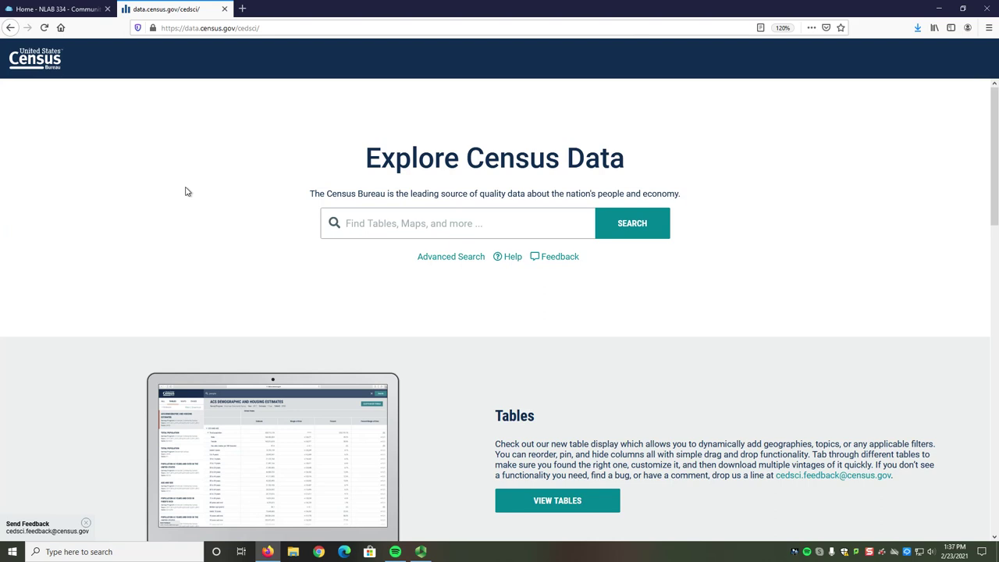
Step: From the library guide's Demographics (Census) page, follow the Explore Census Data link to data.census.gov
key(ctrl+shift+Tab)
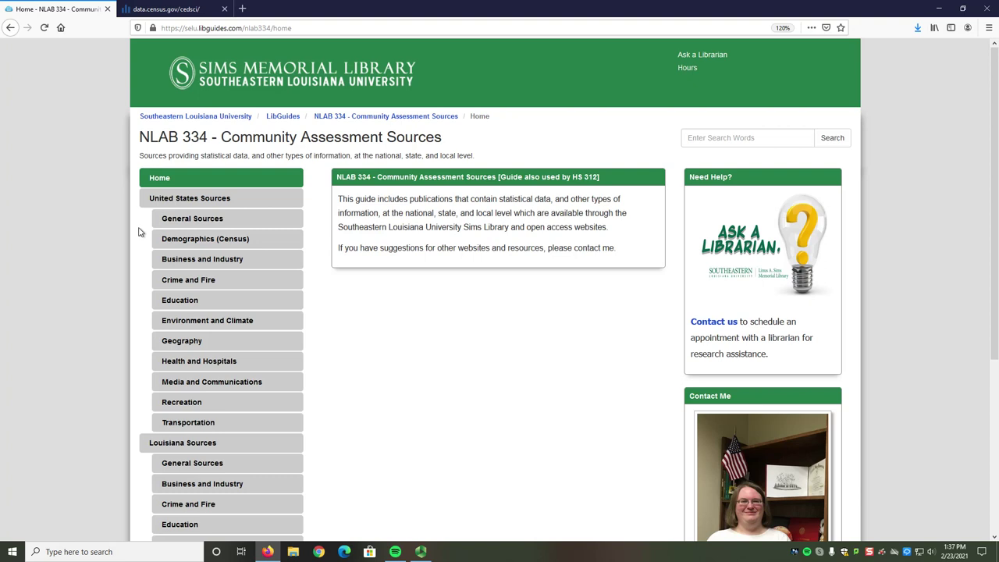
click(181, 6)
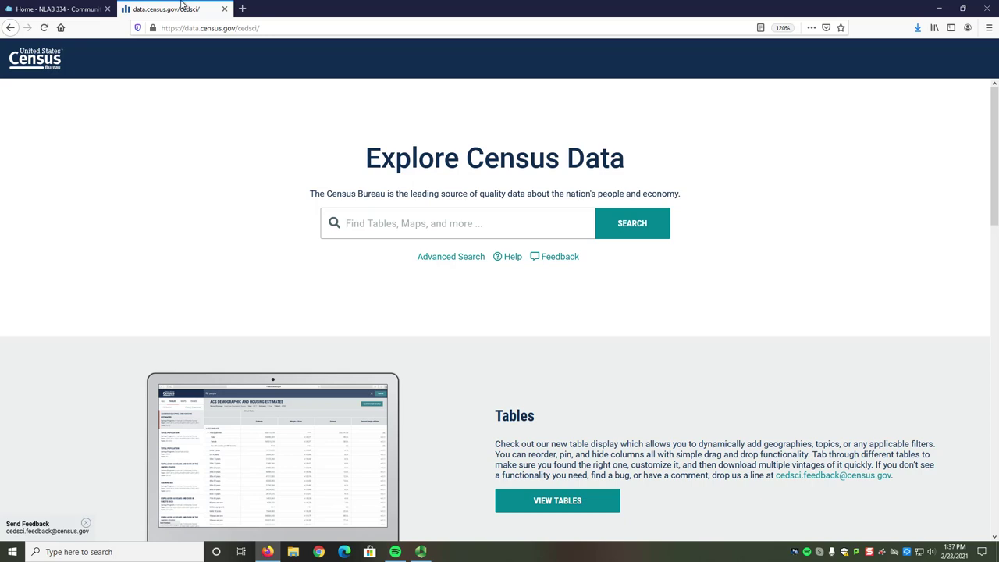
click(59, 8)
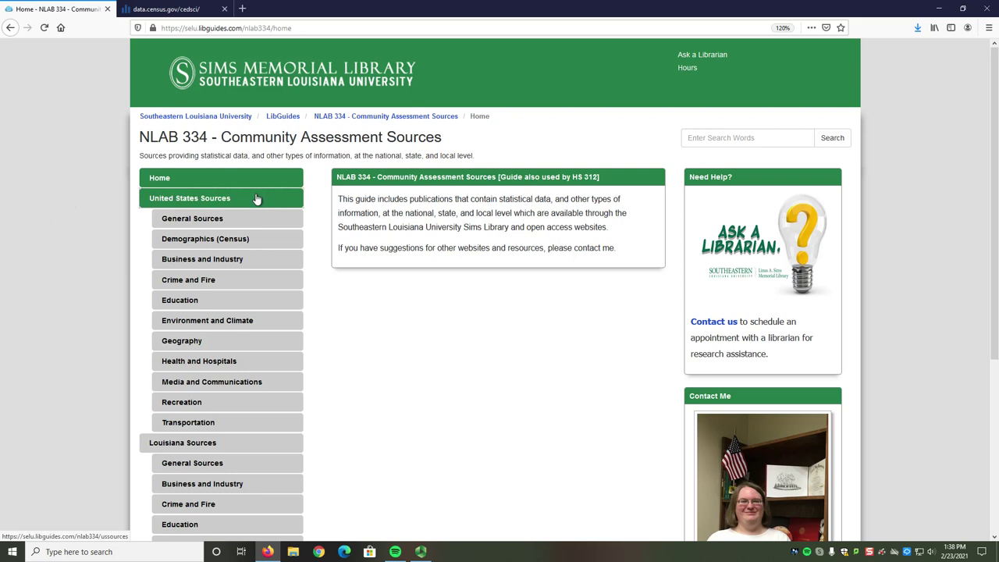
click(269, 243)
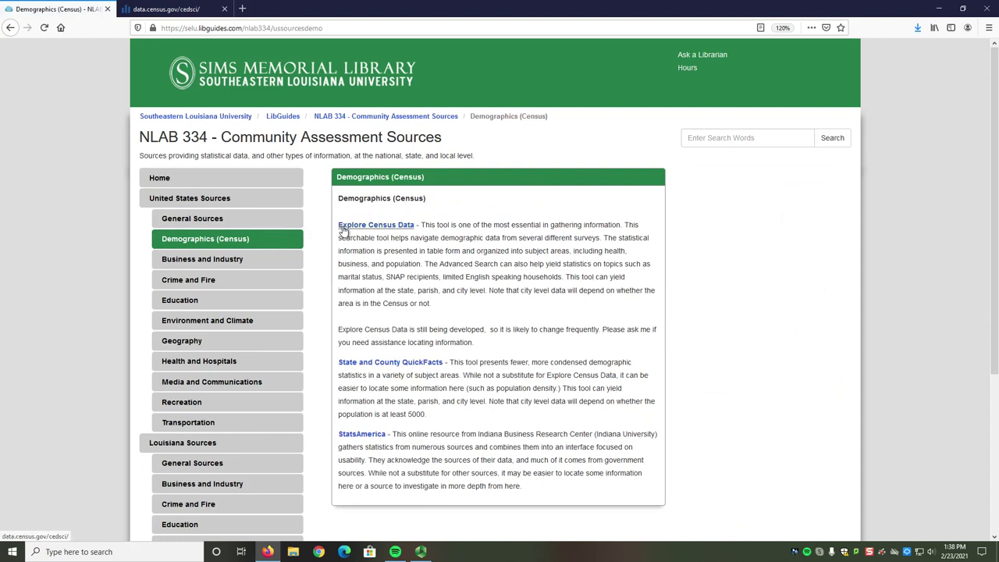
click(343, 227)
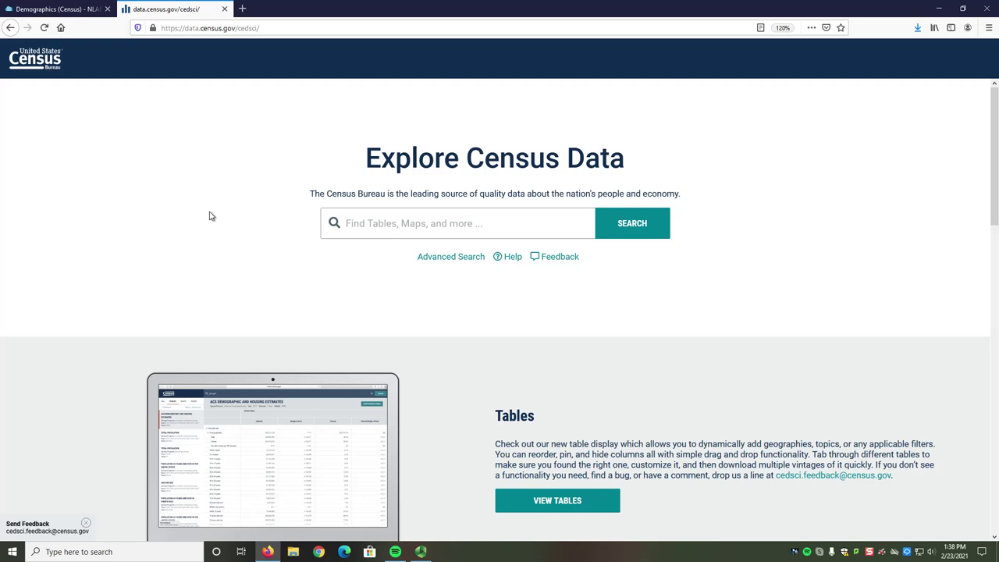
Step: Search for Hammond and select 'Hammond city, Louisiana' from the suggestions
click(359, 224)
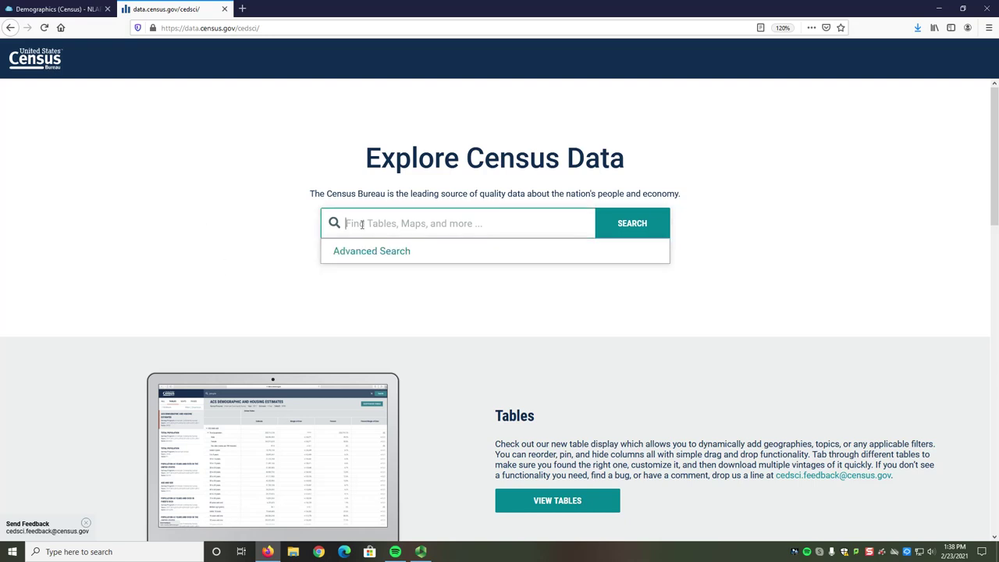
text(Hammond)
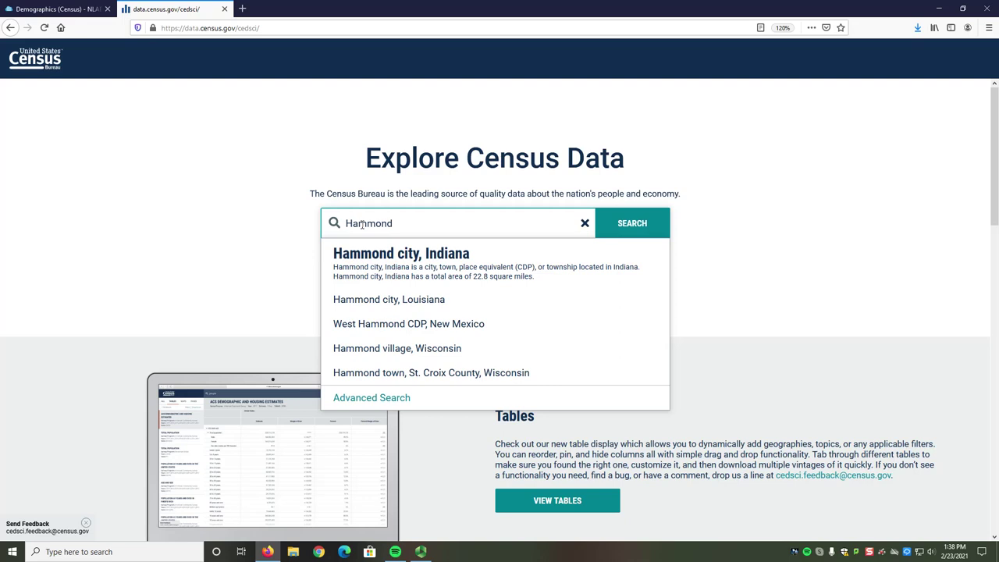
click(397, 304)
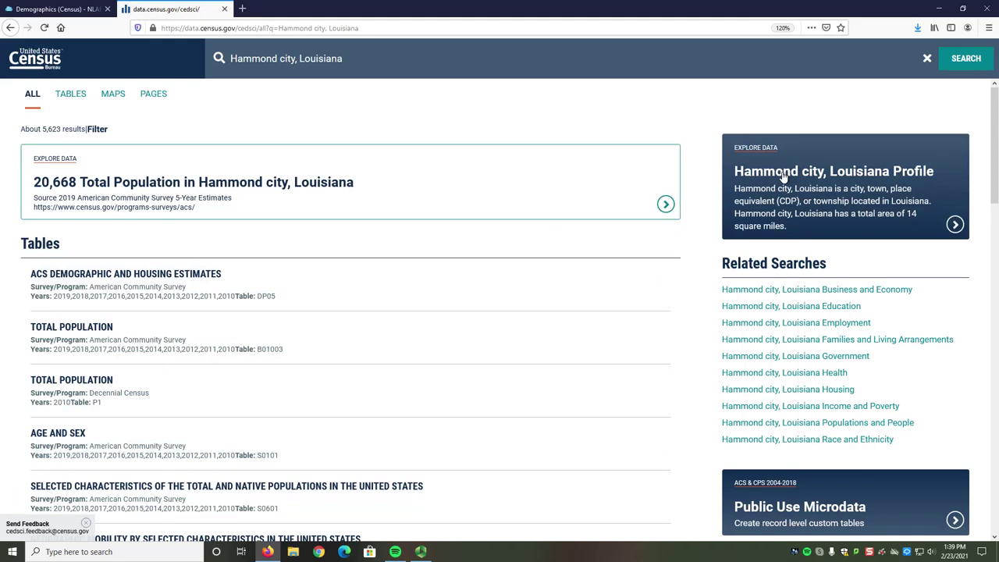
Step: Open the Hammond city, Louisiana profile at its Health section, showing 20.9% disabled
click(783, 177)
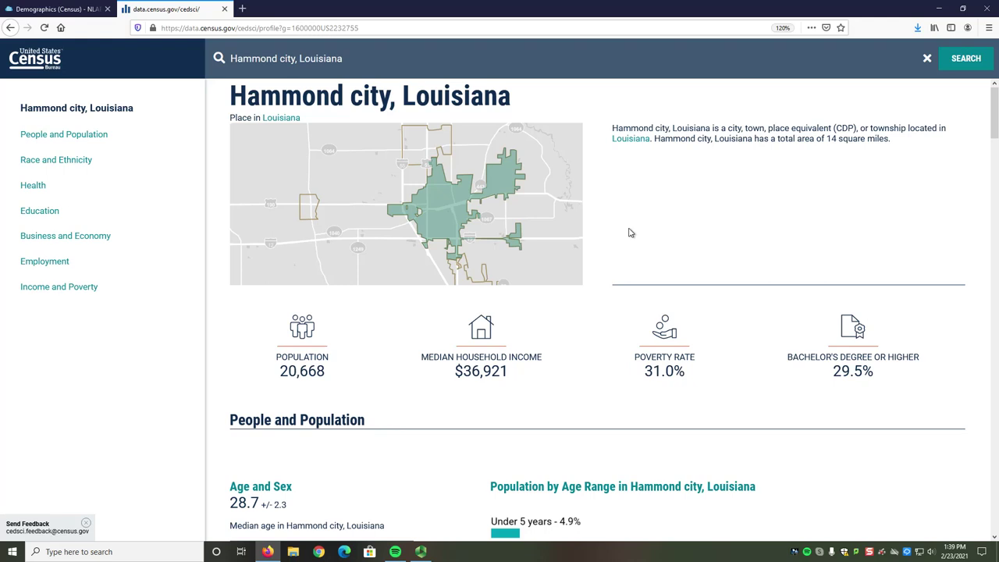
scroll(631, 233, down, 3)
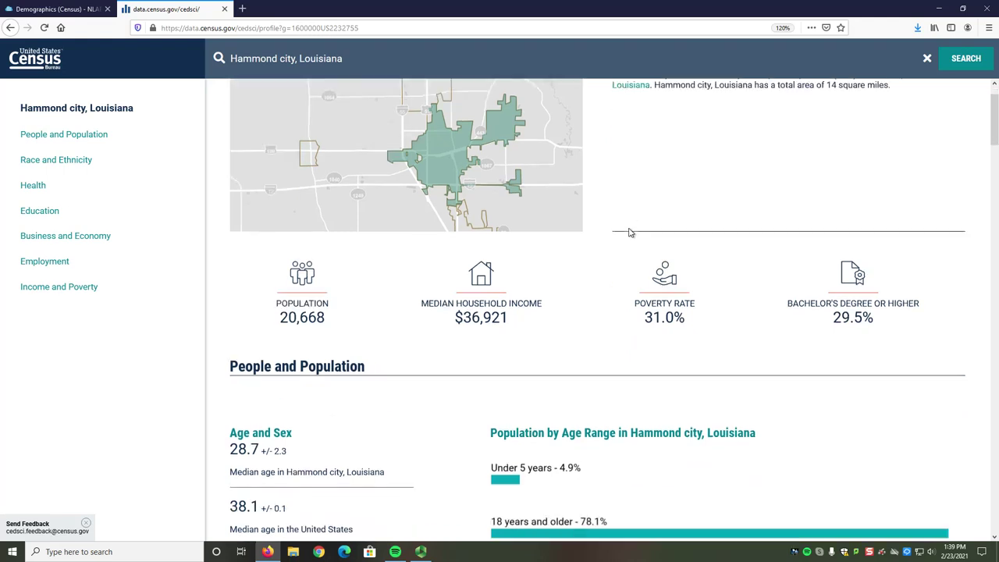
scroll(630, 232, down, 9)
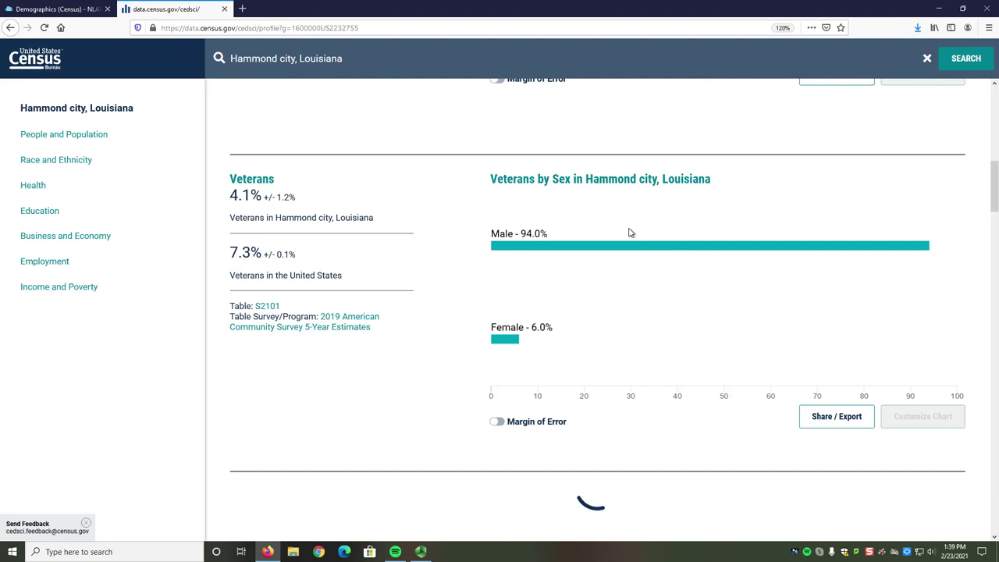
scroll(631, 233, down, 3)
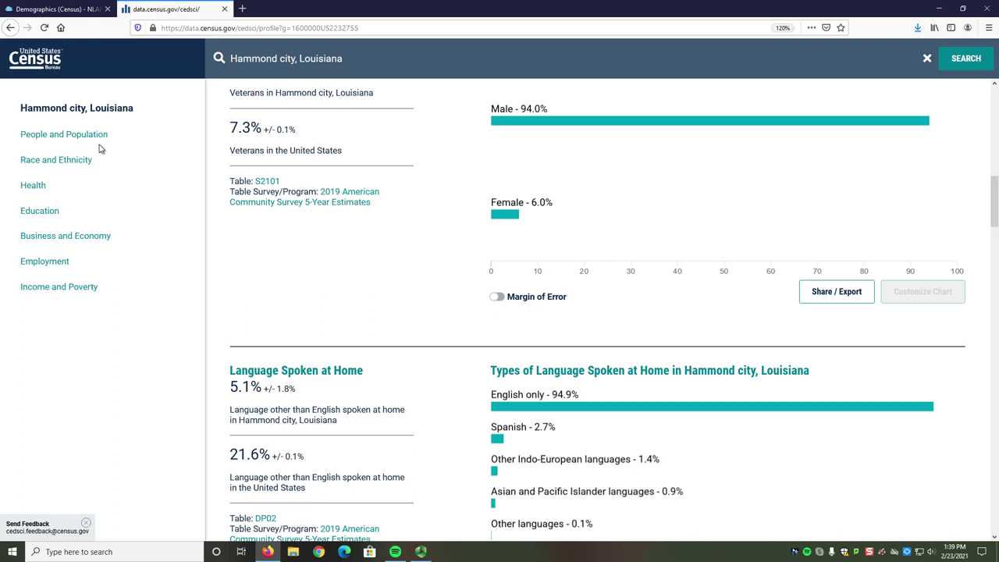
click(45, 192)
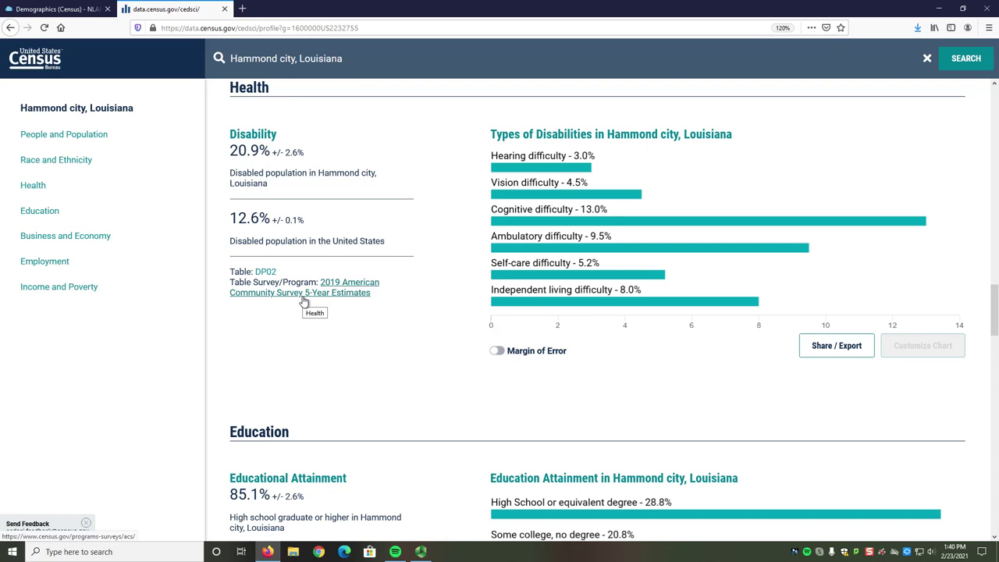
click(266, 272)
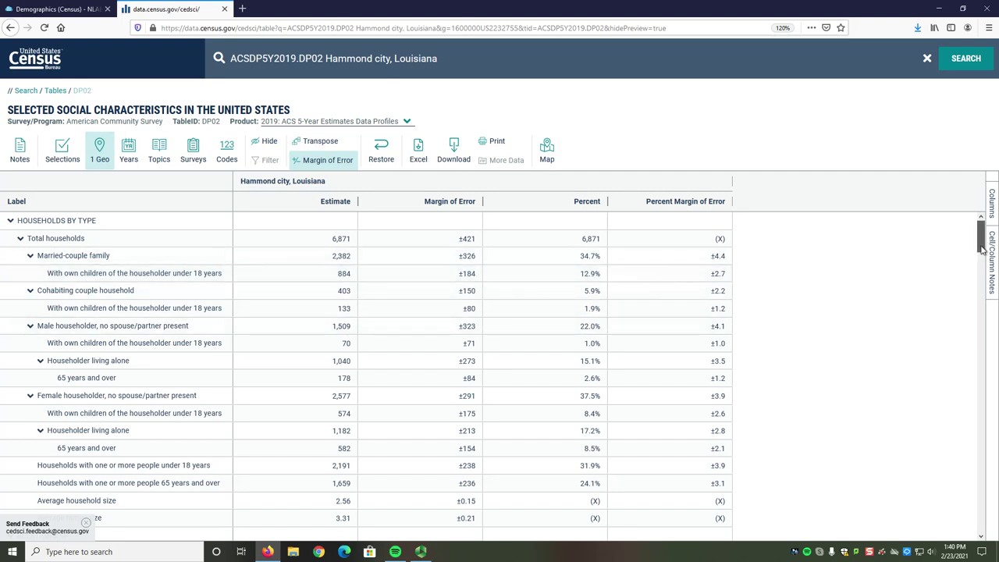
drag(981, 253, 978, 325)
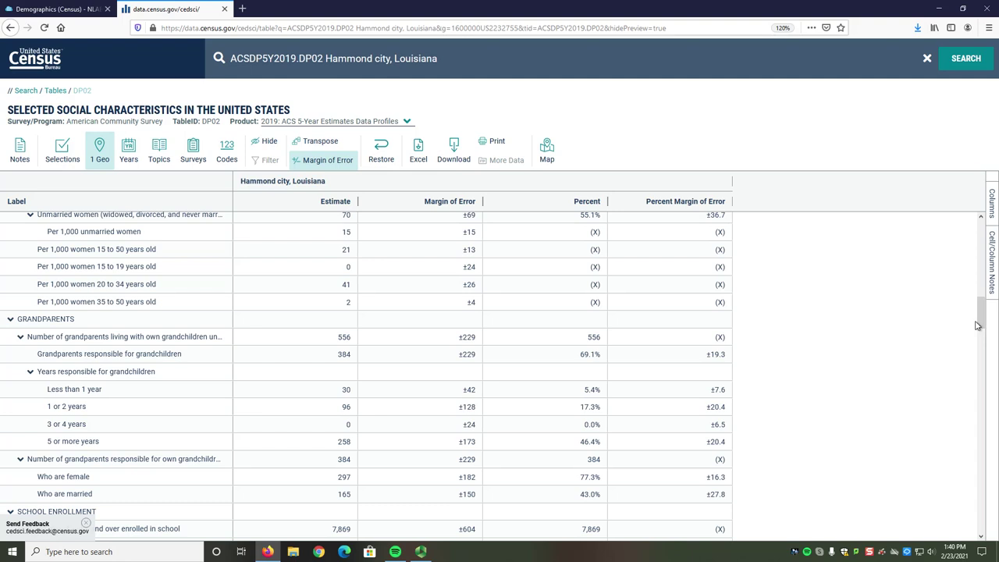
click(10, 28)
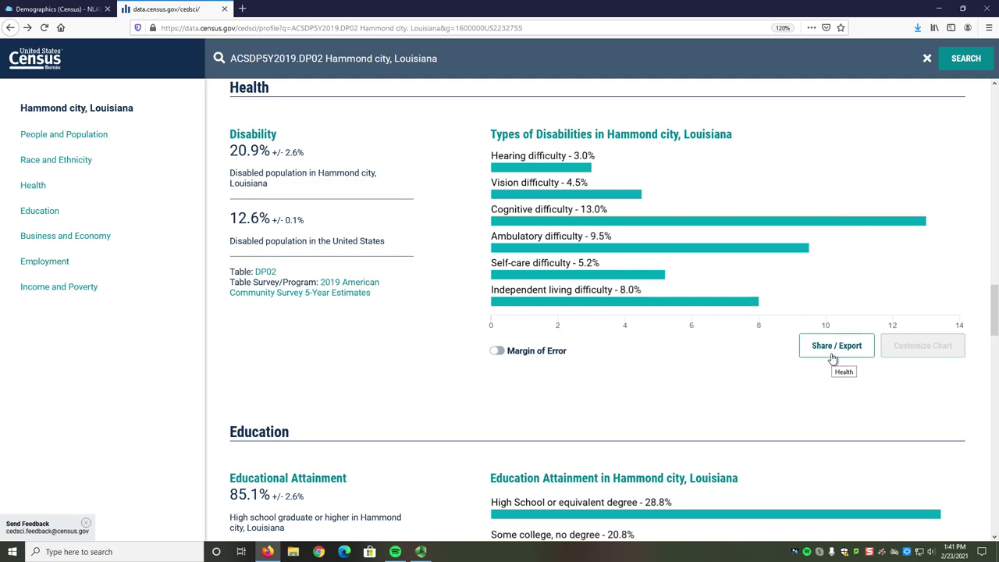
Step: Open the disability chart's share link in a new tab, then return to the profile
click(833, 357)
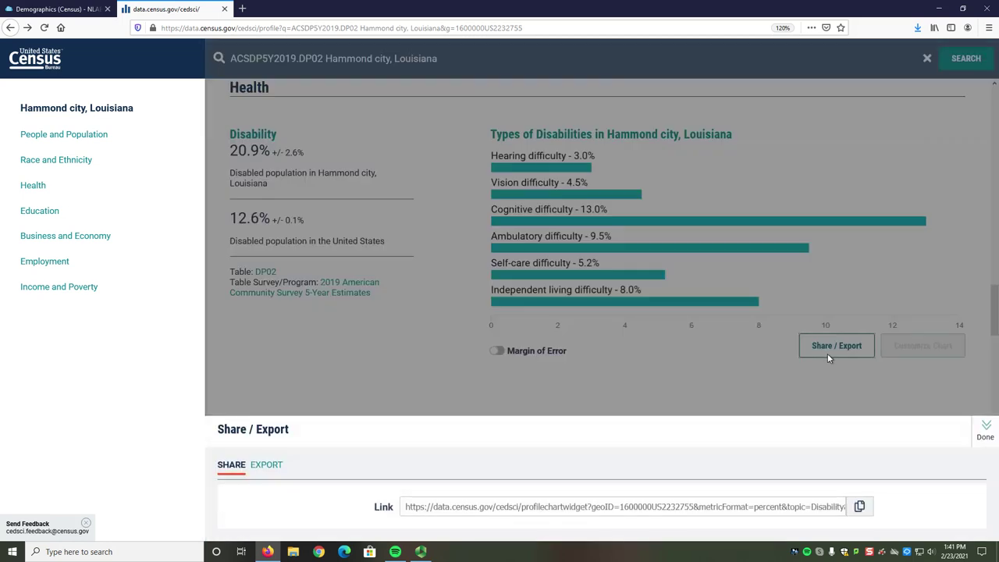
click(559, 506)
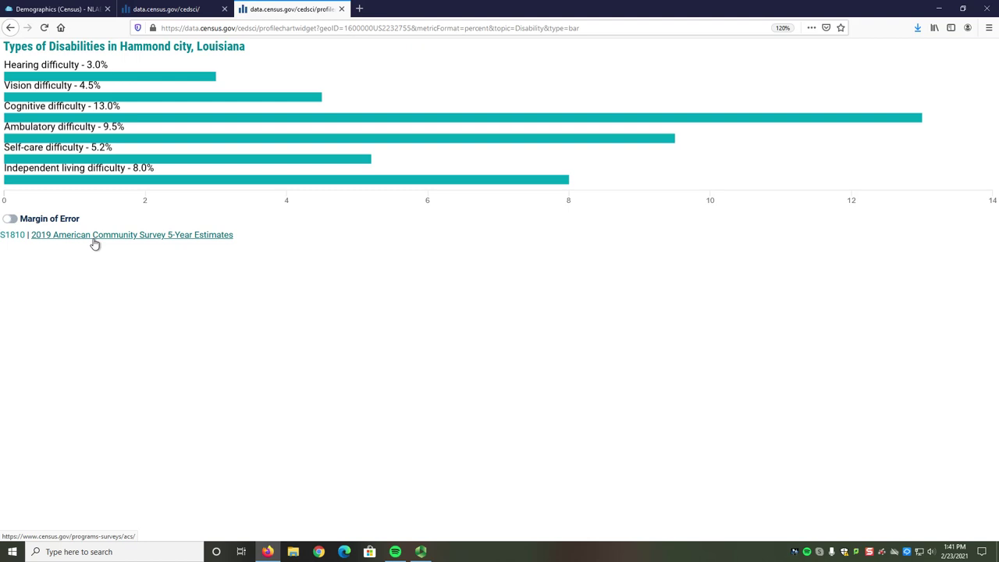
key(ctrl+shift+Tab)
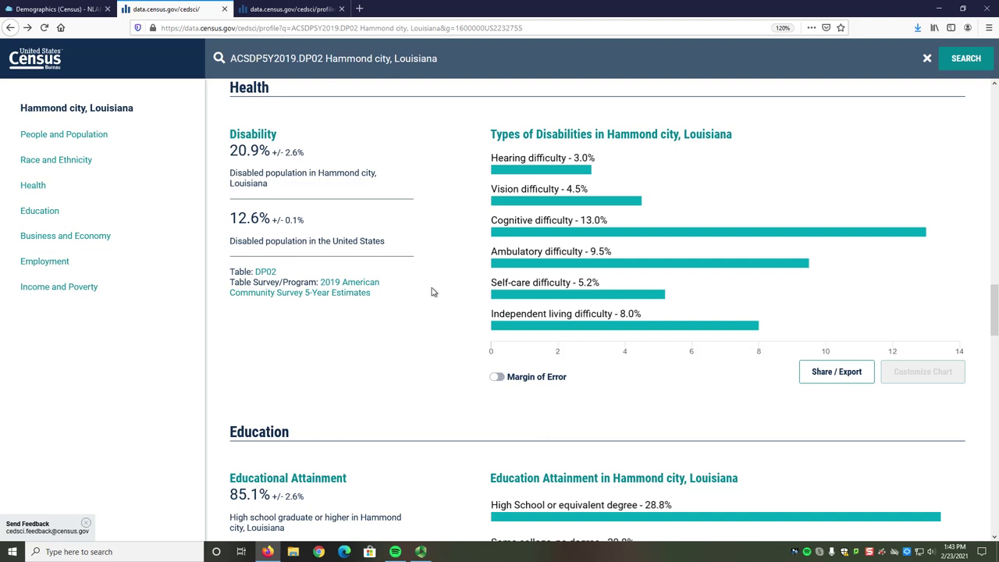
Step: Close the chart tab and open Advanced Search, entering then clearing 'Internet' in Table ID
key(ctrl+w)
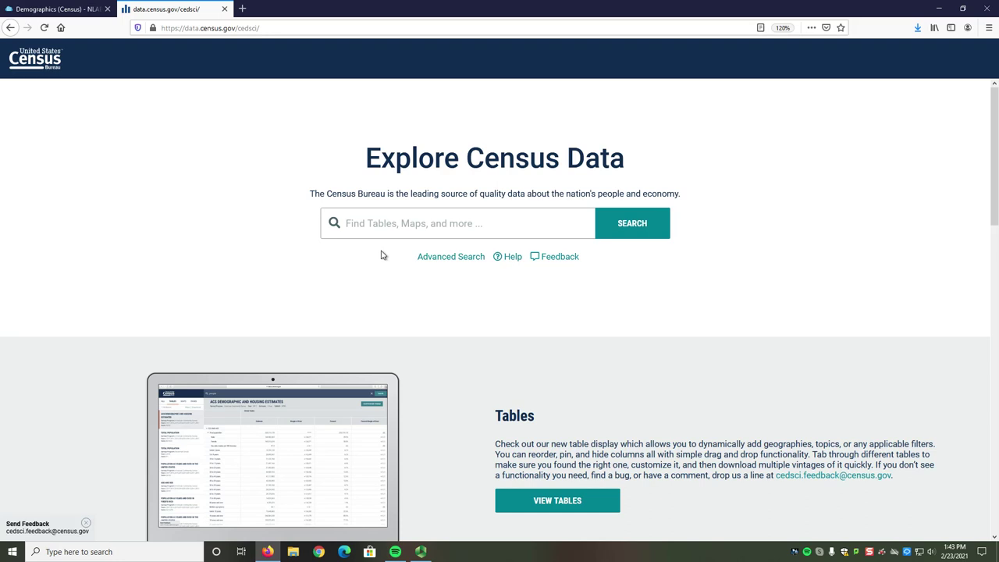
click(438, 257)
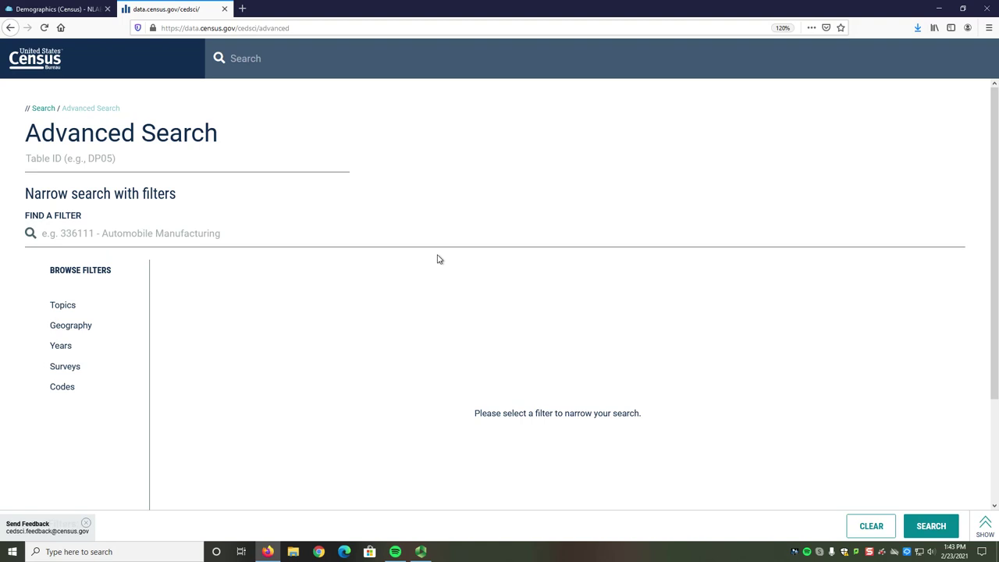
click(137, 160)
text(Internet)
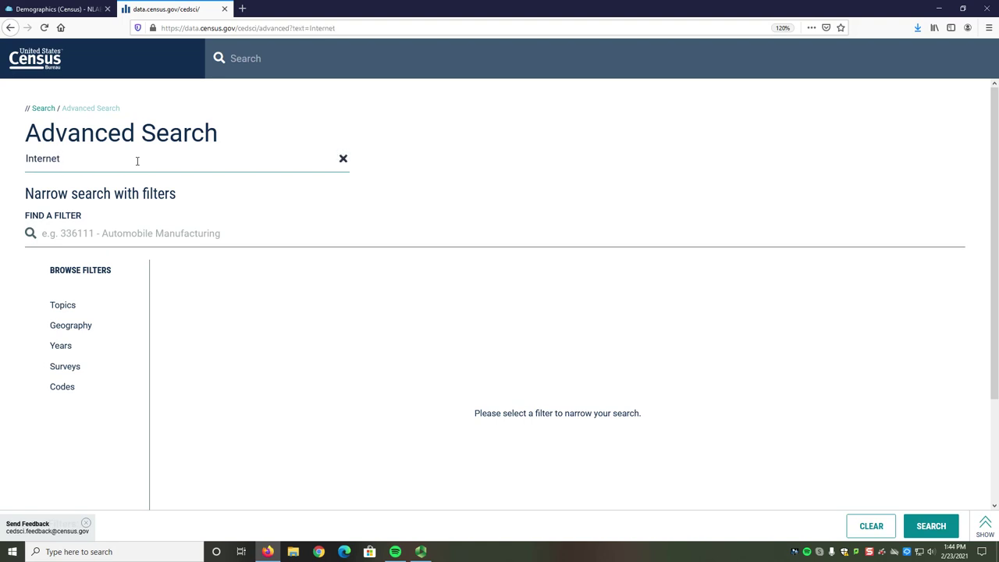
key(ctrl+a)
key(BackSpace)
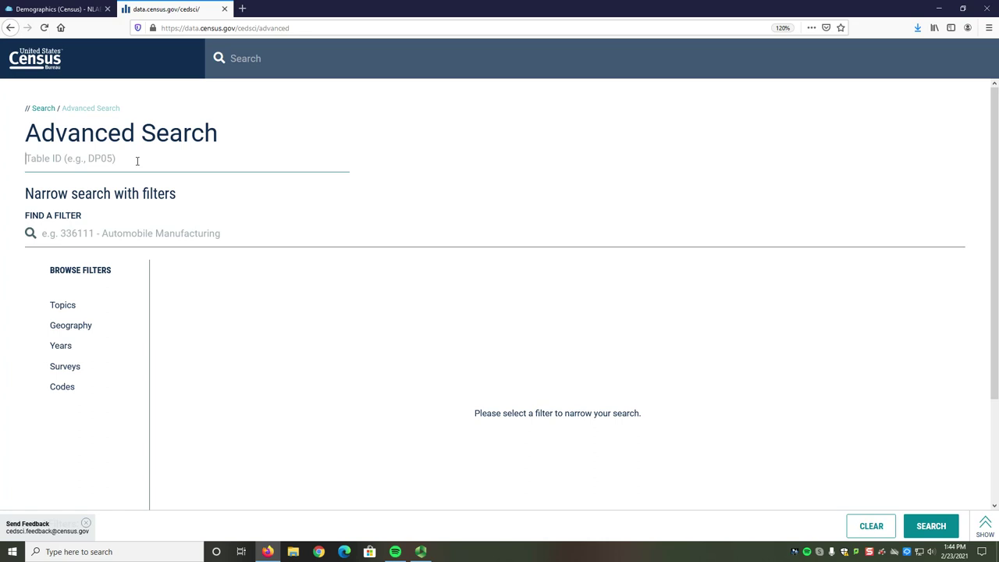
Step: Enter S1810 as the search term and add Louisiana as a State geography filter
text(S1)
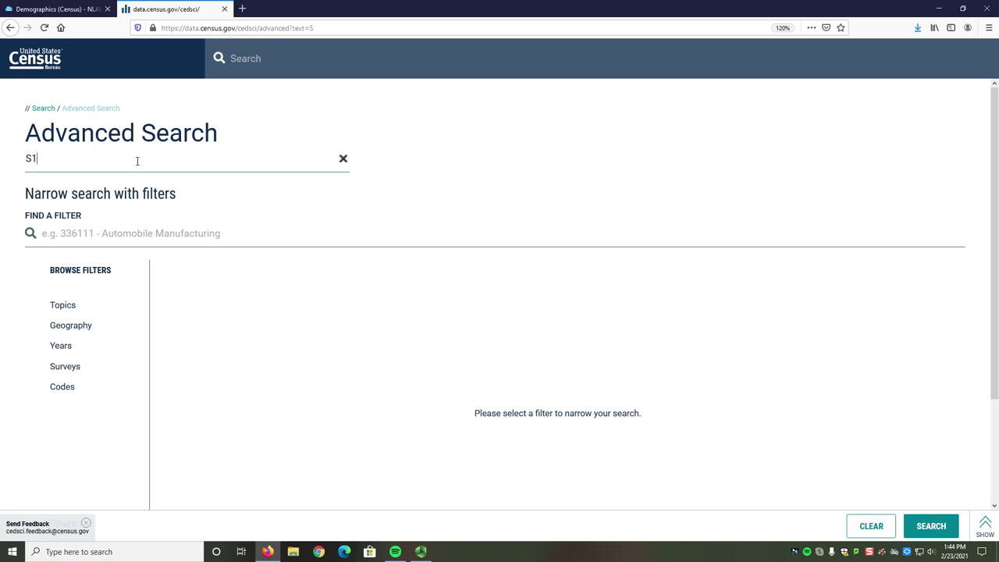
text(810)
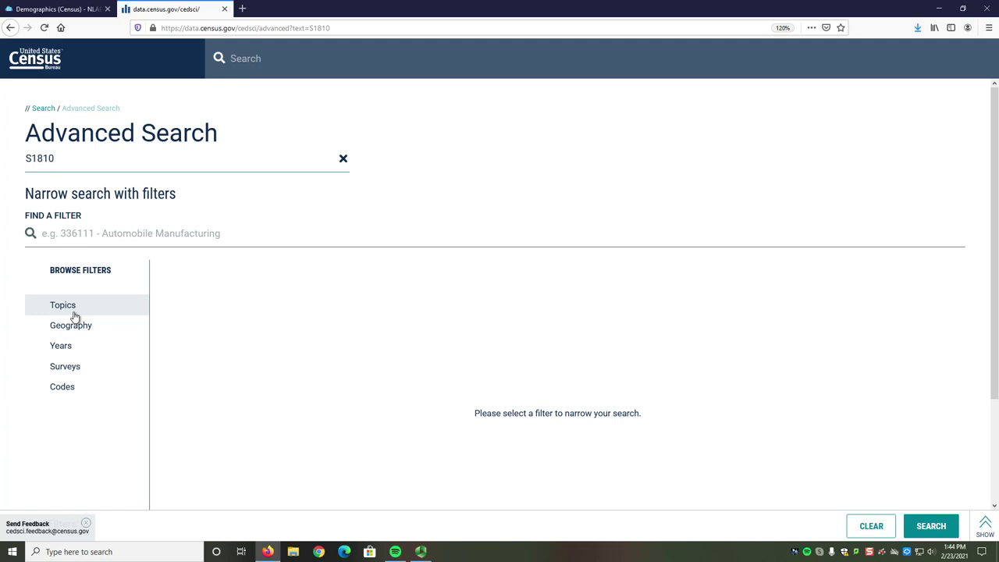
click(87, 332)
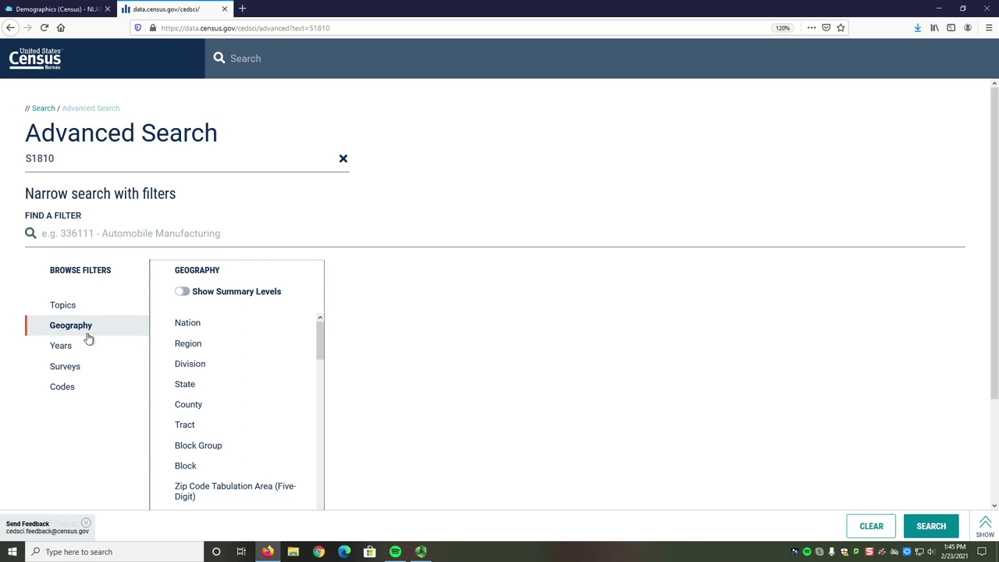
click(187, 391)
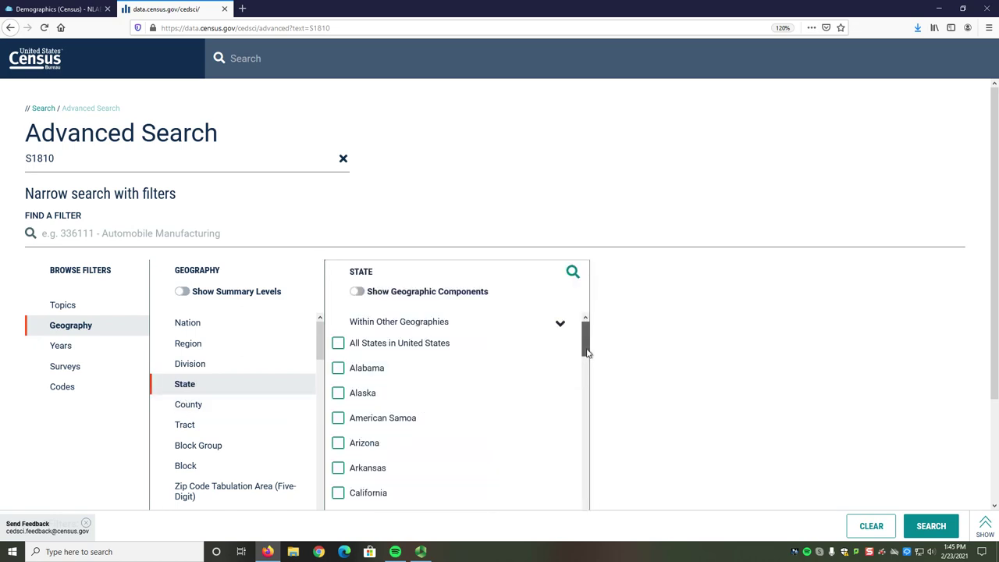
drag(584, 359, 571, 424)
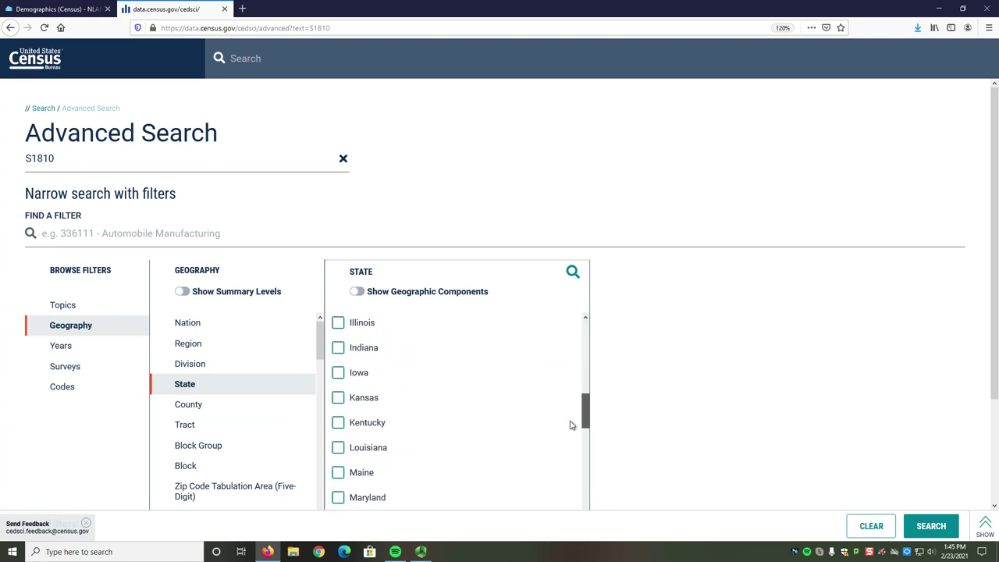
click(338, 448)
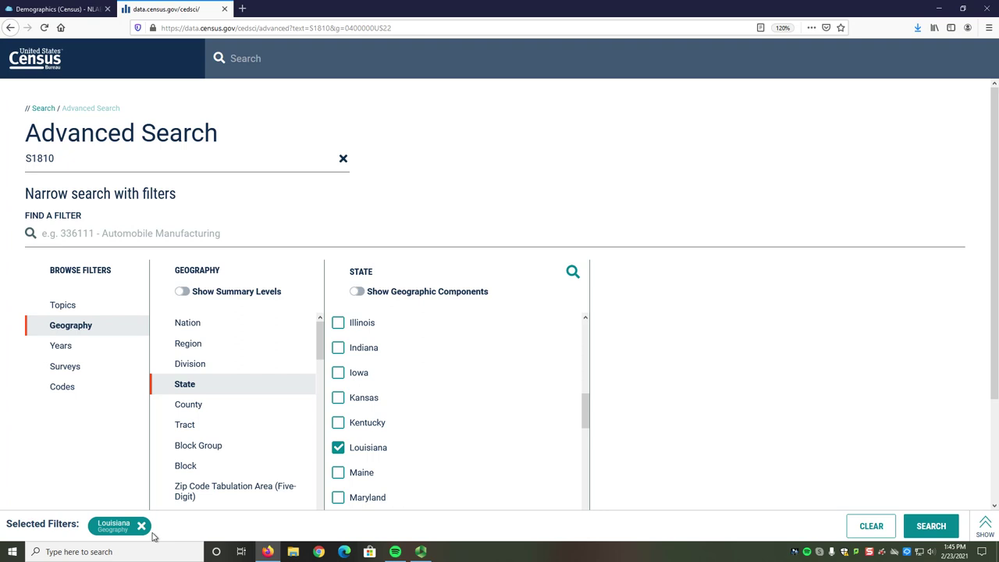
Step: Add Tangipahoa Parish, Louisiana as a County geography filter within Louisiana
click(217, 411)
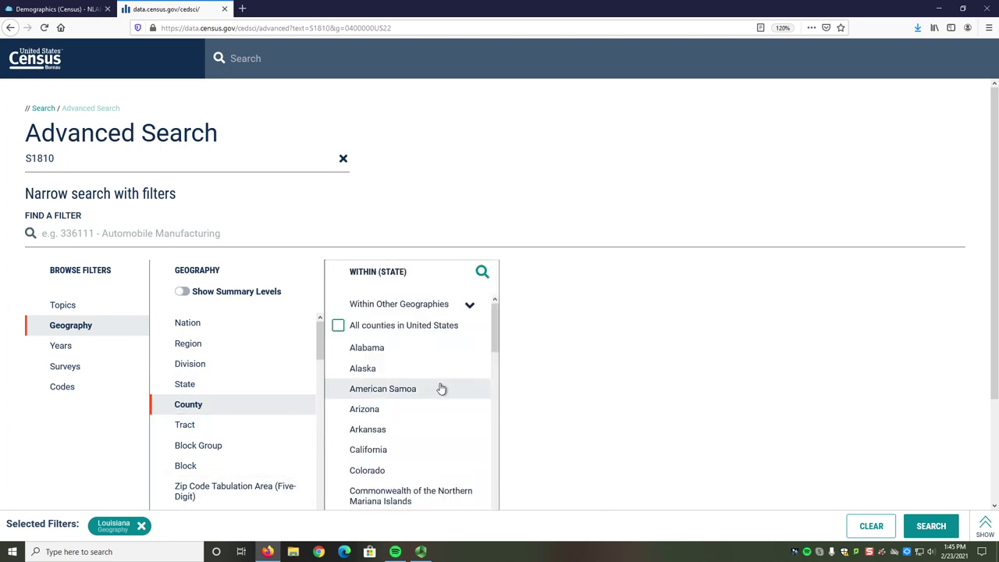
drag(494, 350, 492, 430)
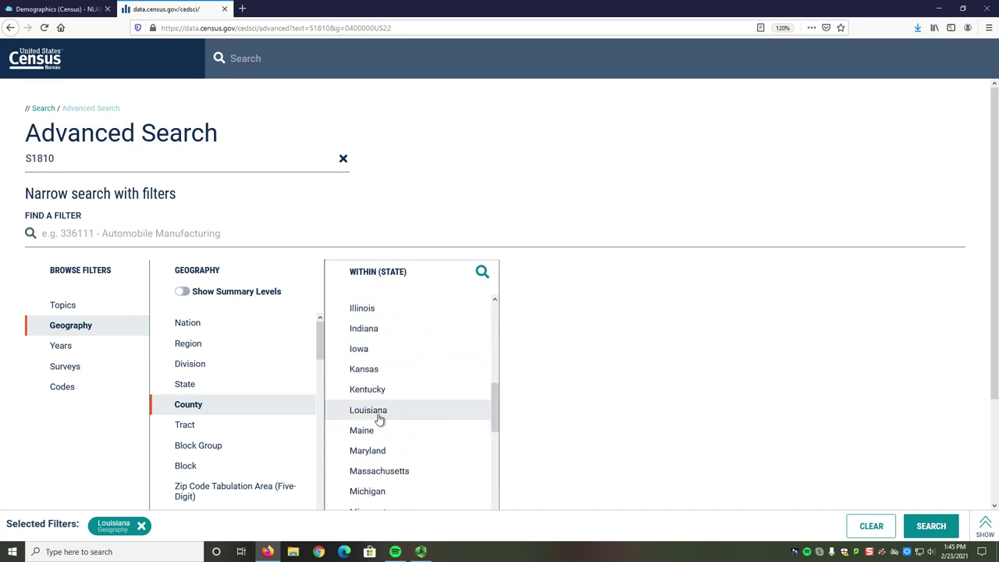
click(378, 420)
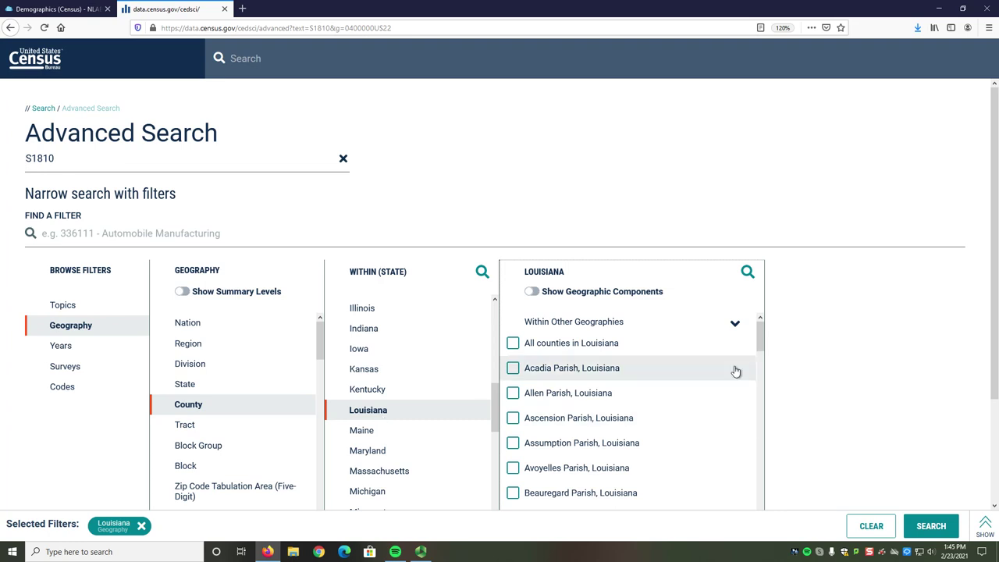
drag(756, 345, 749, 507)
click(513, 395)
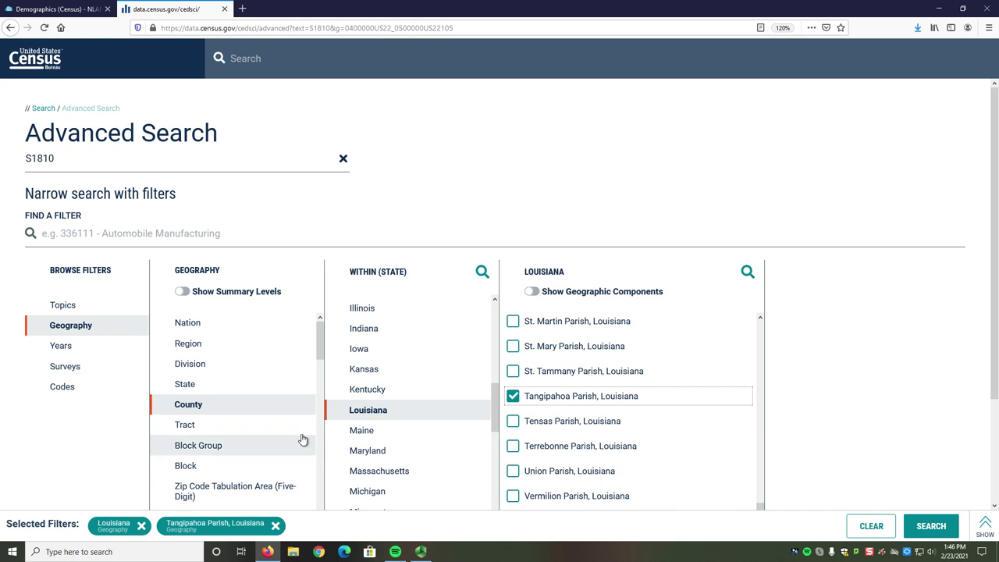
scroll(230, 391, down, 3)
scroll(230, 391, down, 3)
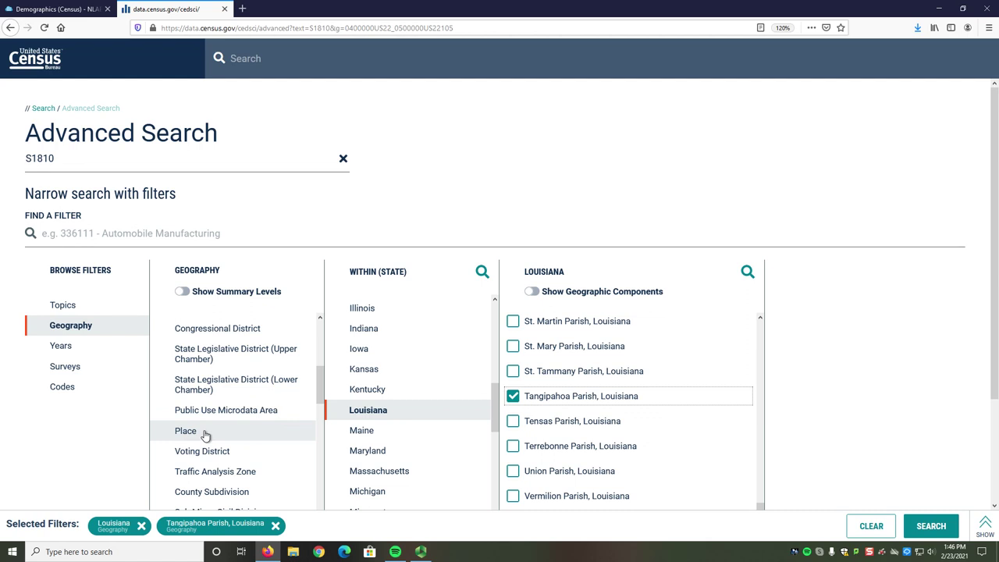
Step: Add Hammond city, Louisiana as a Place geography filter within Louisiana
click(205, 433)
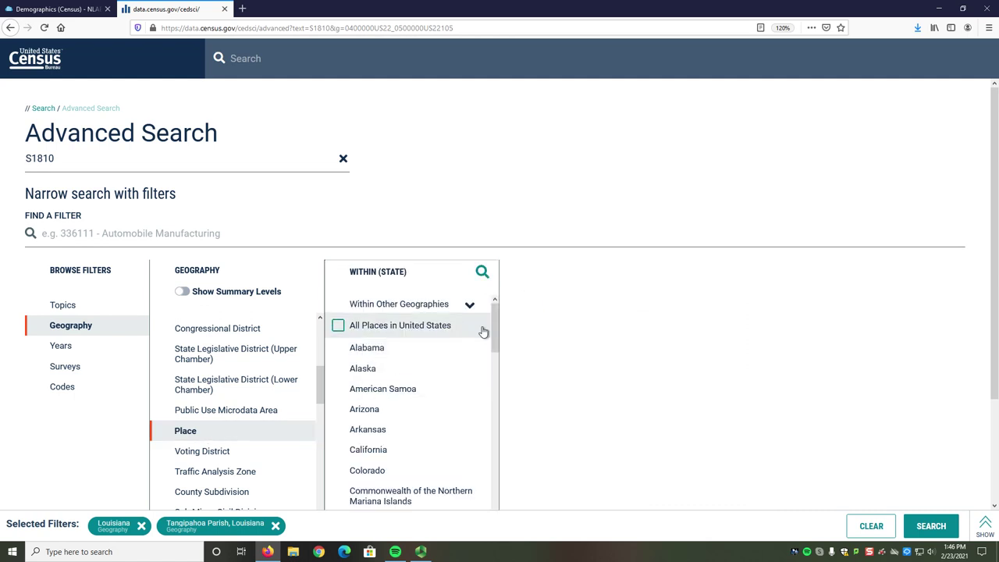
drag(484, 332, 484, 412)
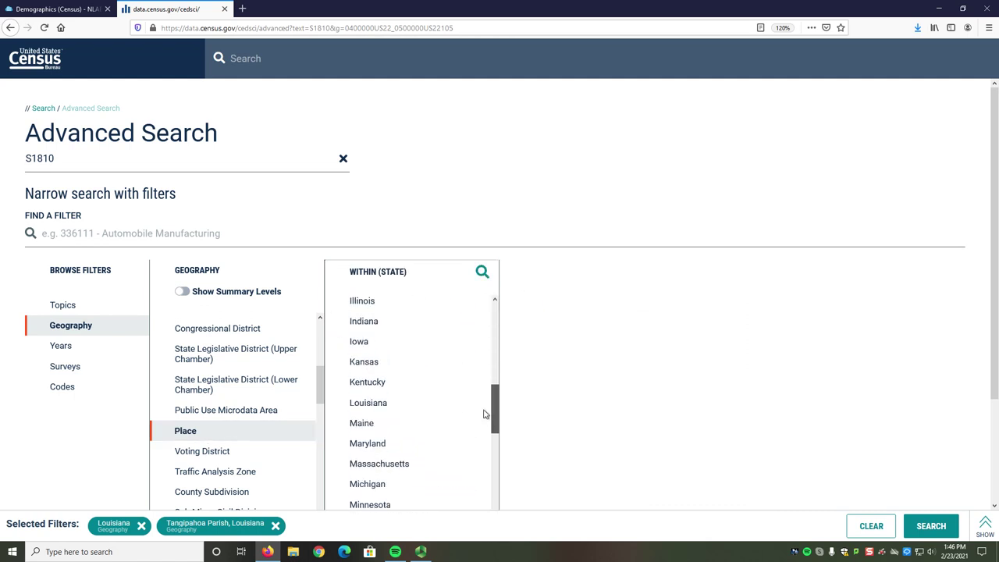
click(387, 413)
scroll(749, 357, down, 10)
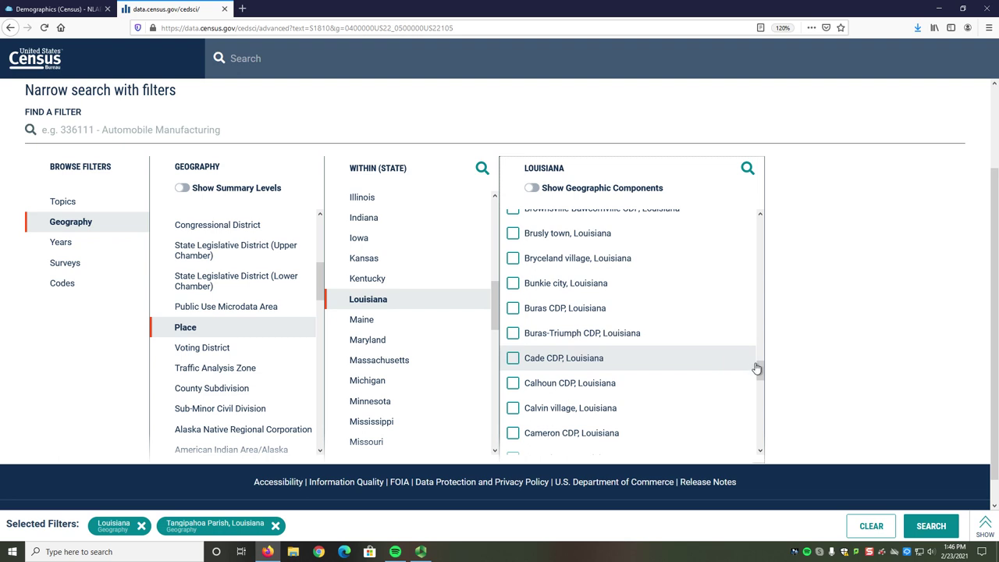
scroll(756, 368, down, 15)
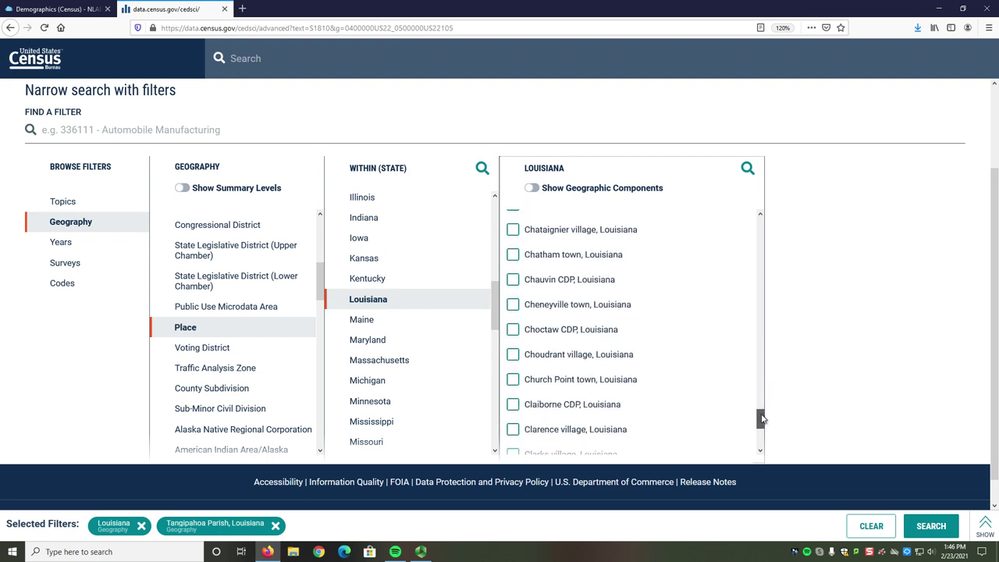
drag(762, 419, 762, 442)
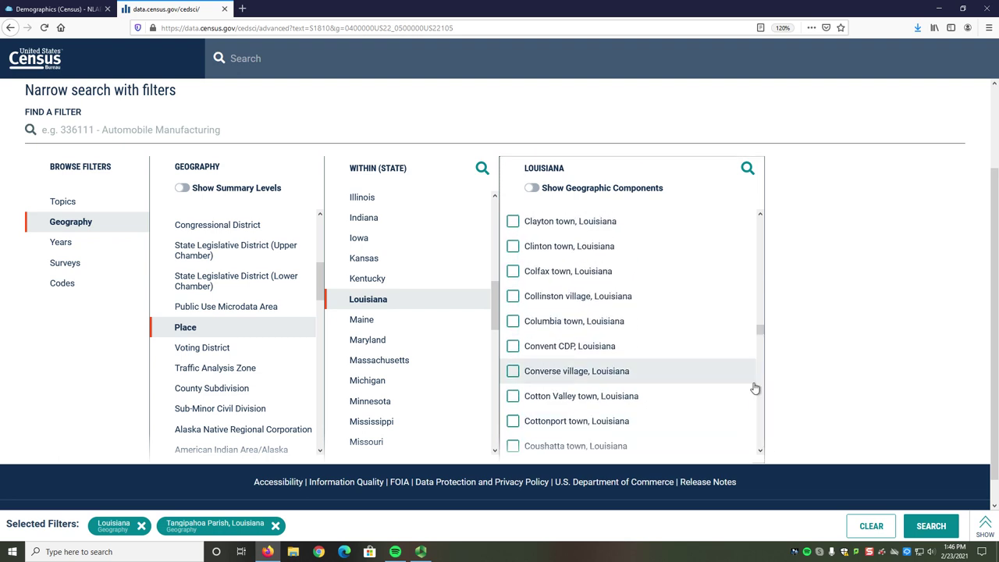
drag(761, 330, 779, 444)
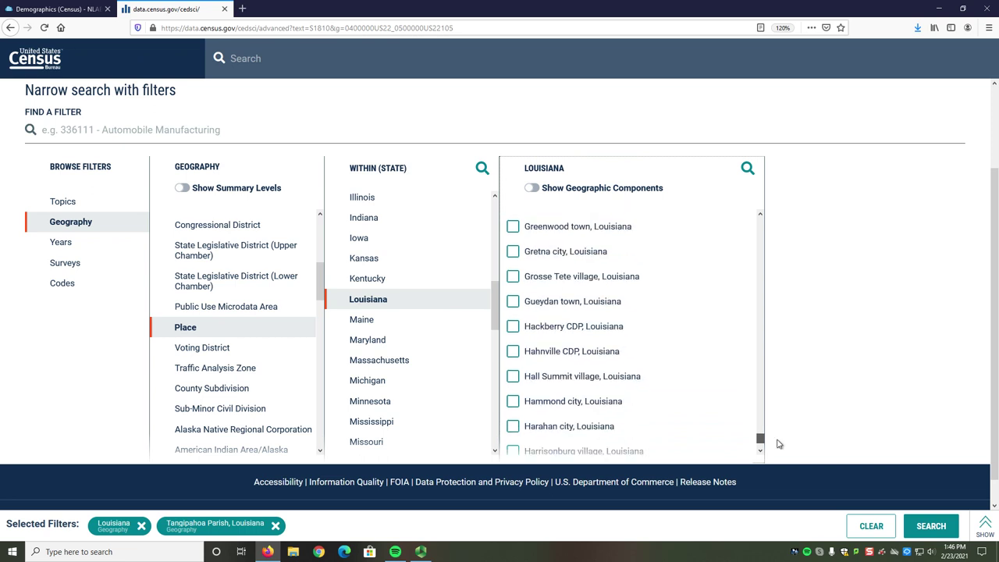
click(513, 401)
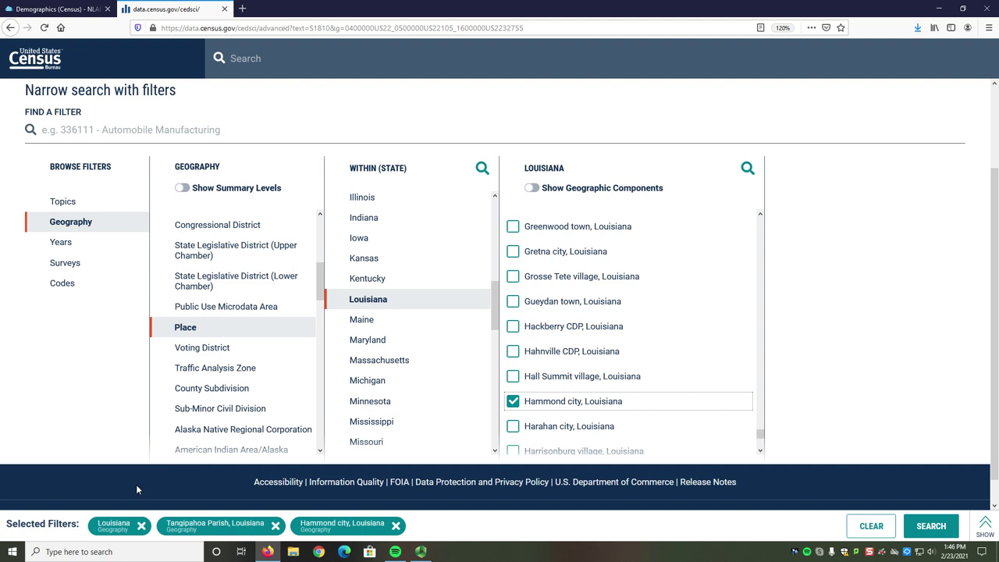
scroll(129, 470, up, 2)
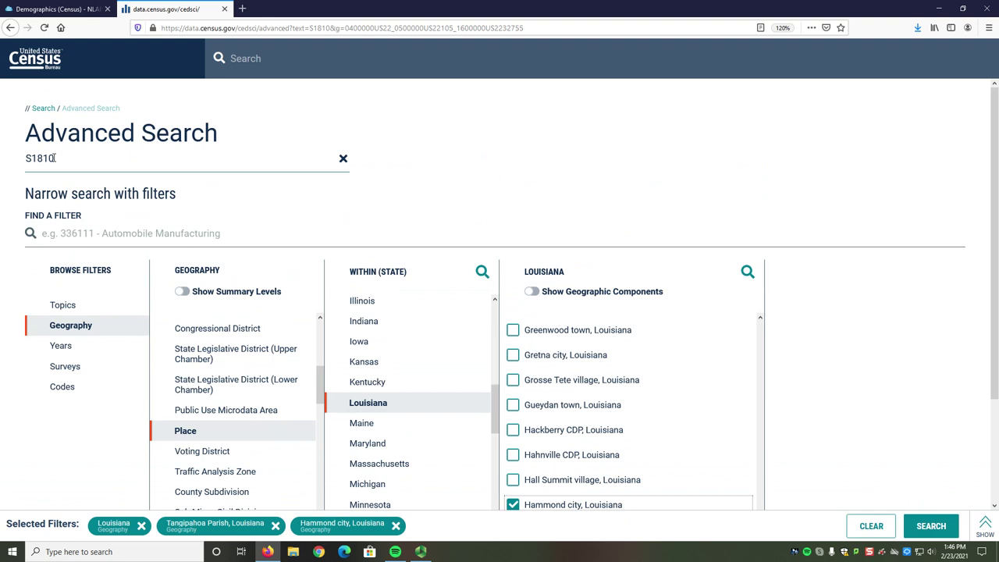
scroll(96, 270, down, 2)
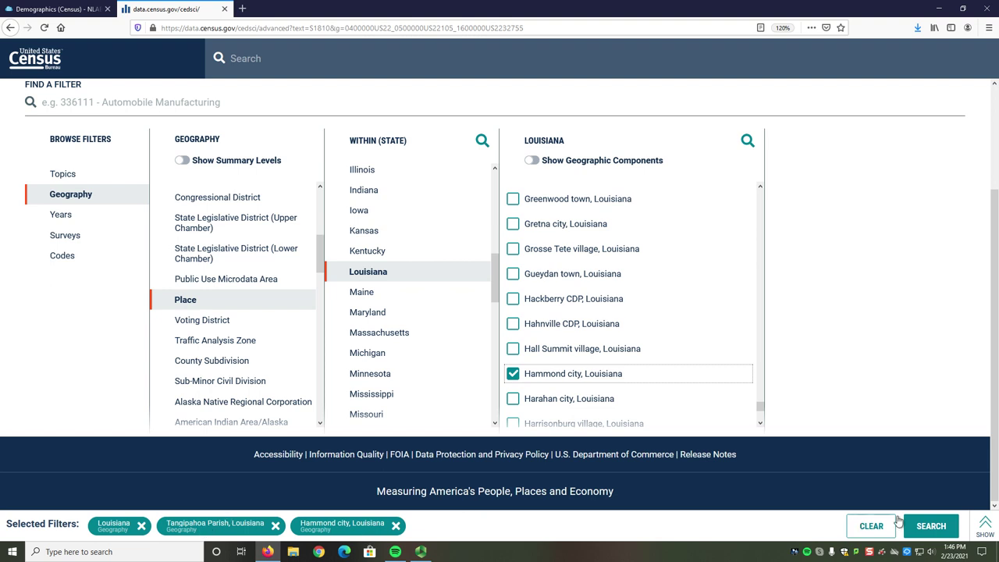
Step: Run the S1810 advanced search with the three Louisiana geography filters
click(932, 526)
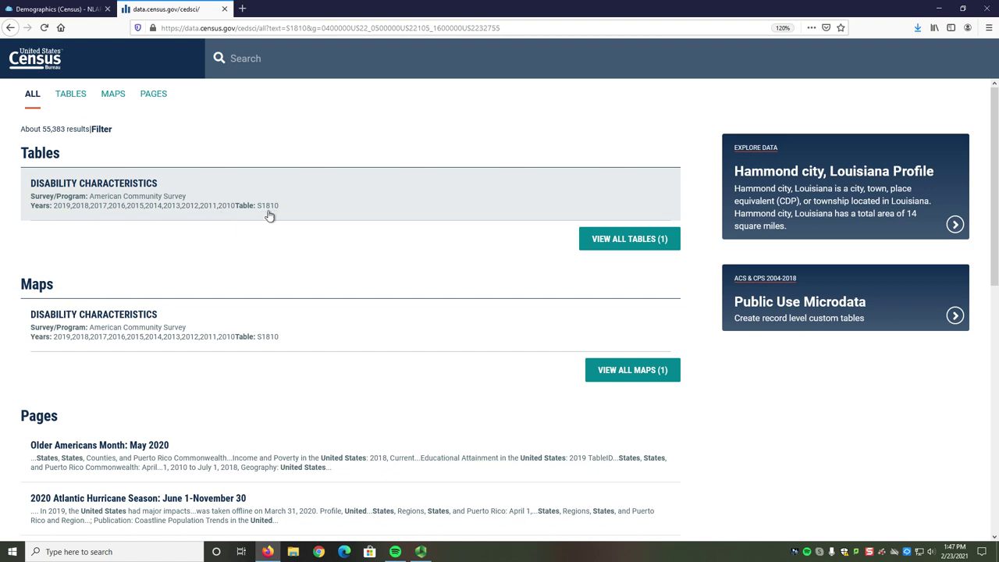
Step: Open the S1810 Disability Characteristics table, scroll its columns, and view the Product options
click(149, 188)
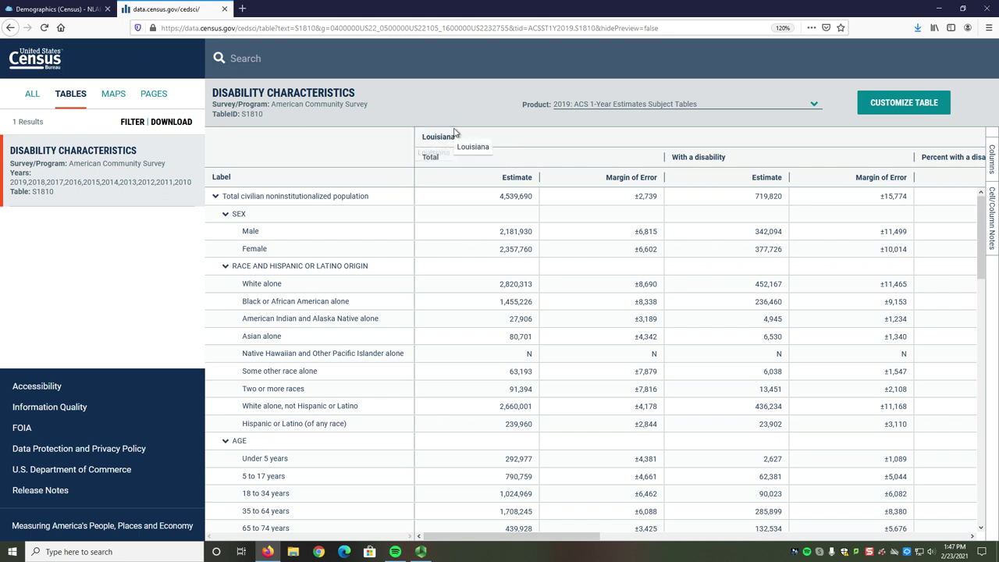
drag(598, 535, 825, 554)
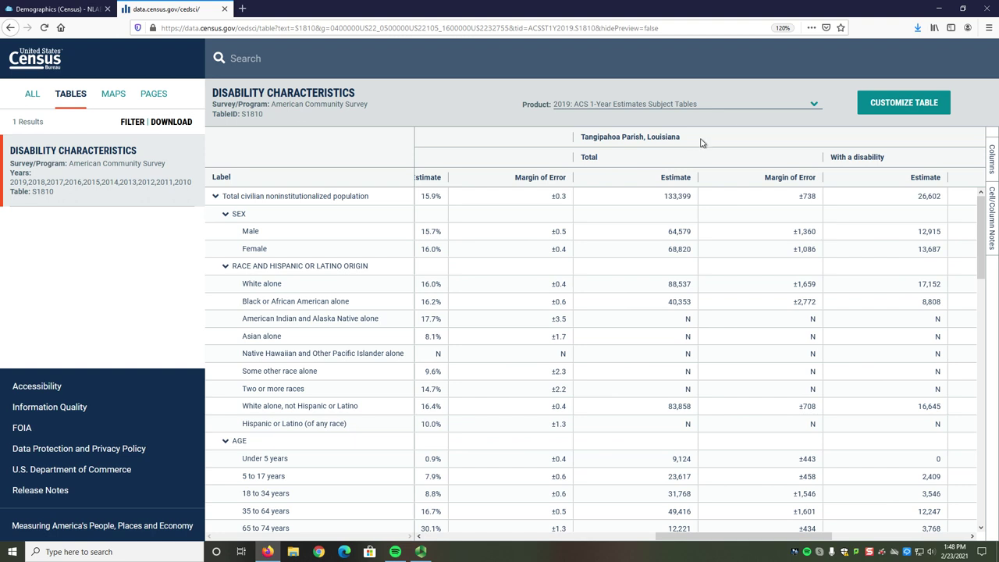
drag(805, 535, 944, 536)
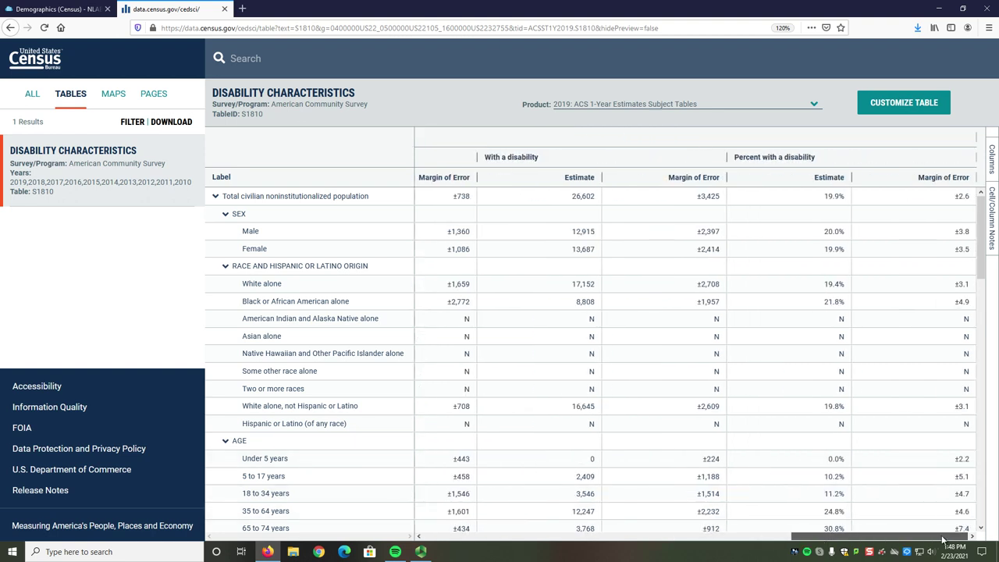
click(599, 111)
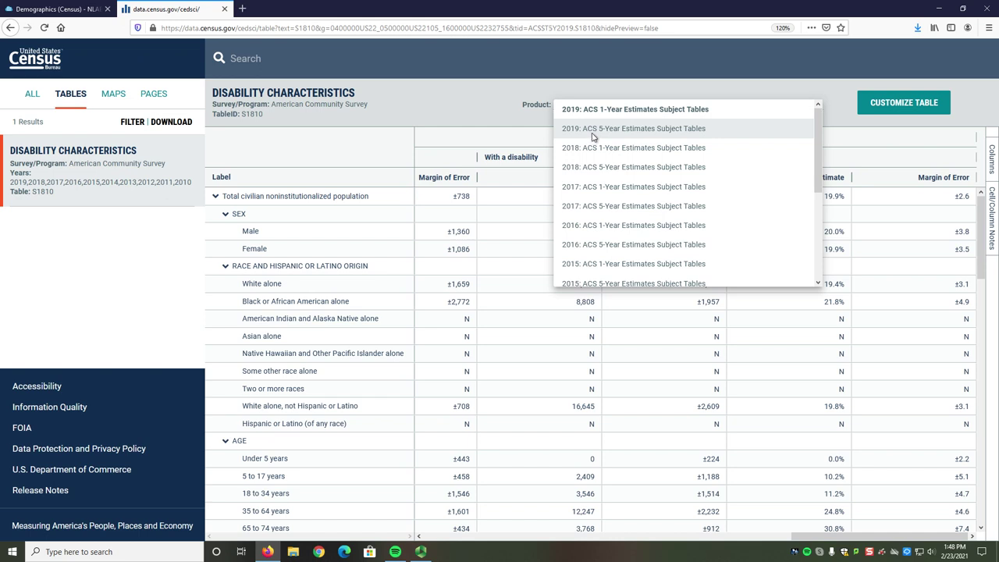
Step: Switch the S1810 table to 2019 ACS 5-Year Estimates Subject Tables and scroll through the results
click(594, 138)
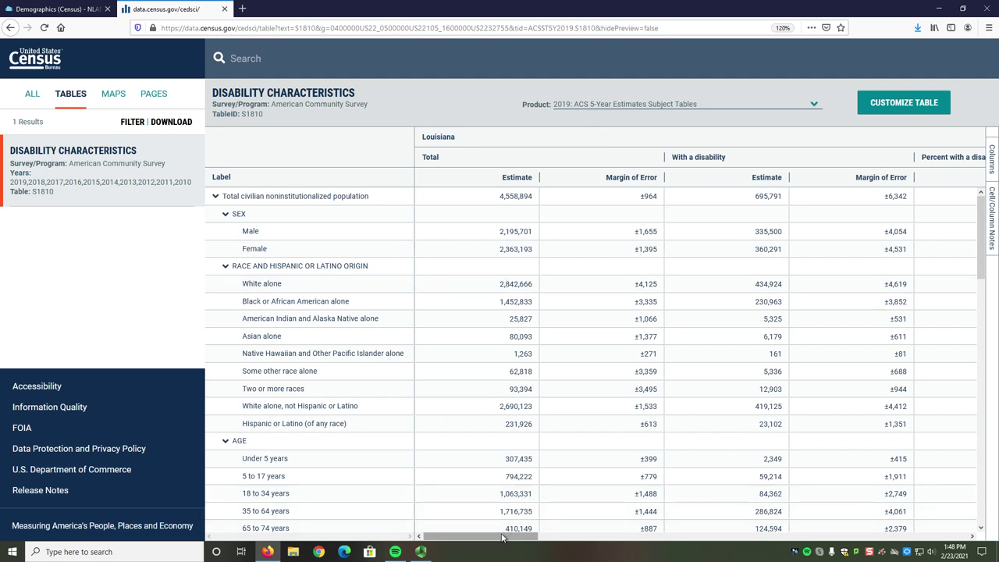
drag(497, 541, 832, 553)
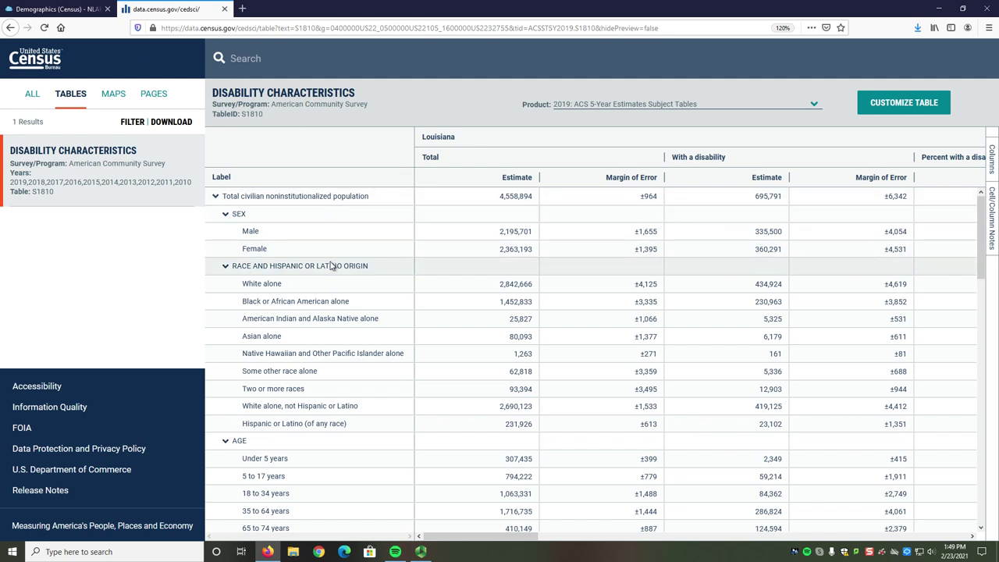
scroll(326, 282, down, 4)
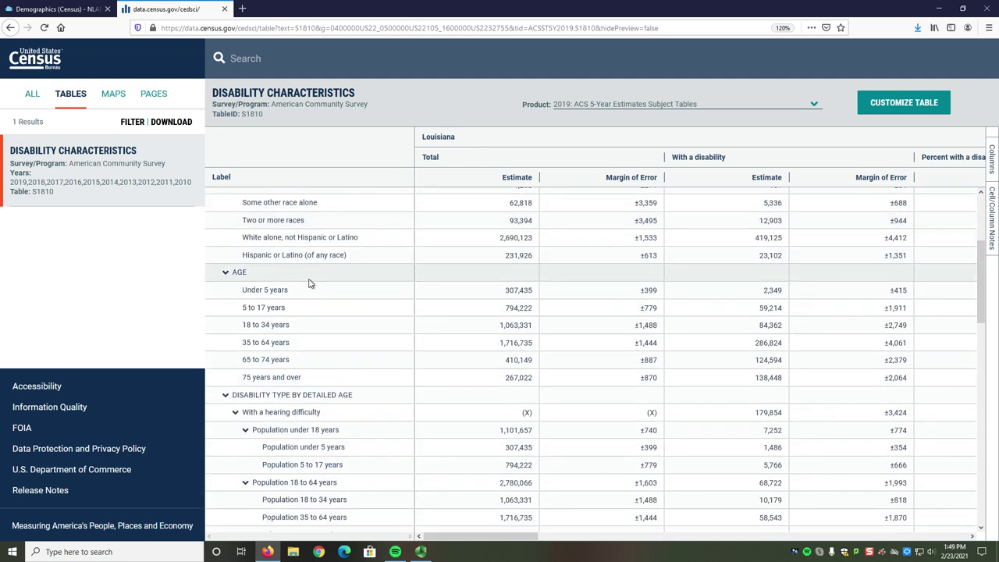
scroll(309, 282, down, 10)
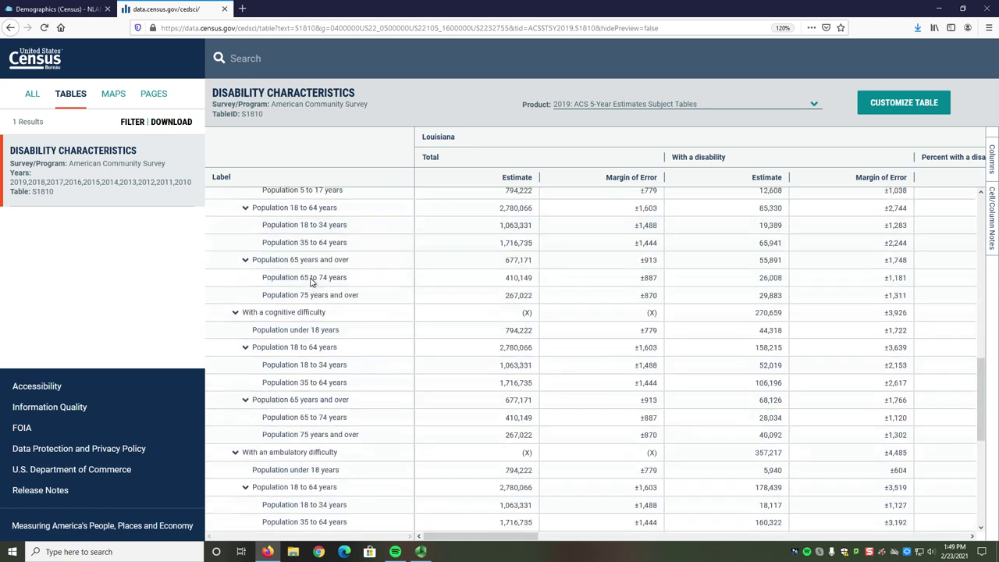
scroll(318, 366, down, 5)
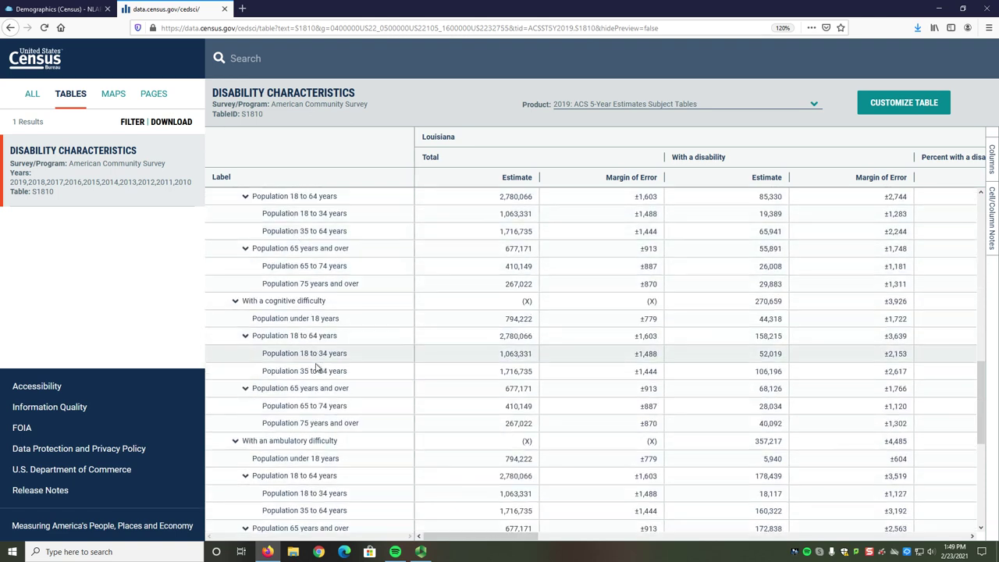
scroll(317, 366, down, 1)
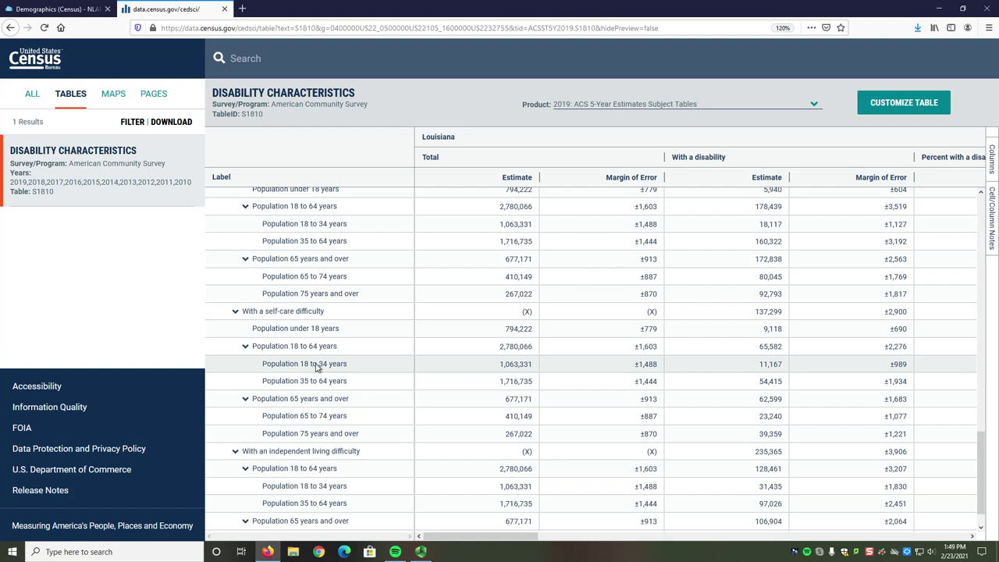
Step: Return to the Explore Census Data home page via the Census Bureau logo
click(52, 60)
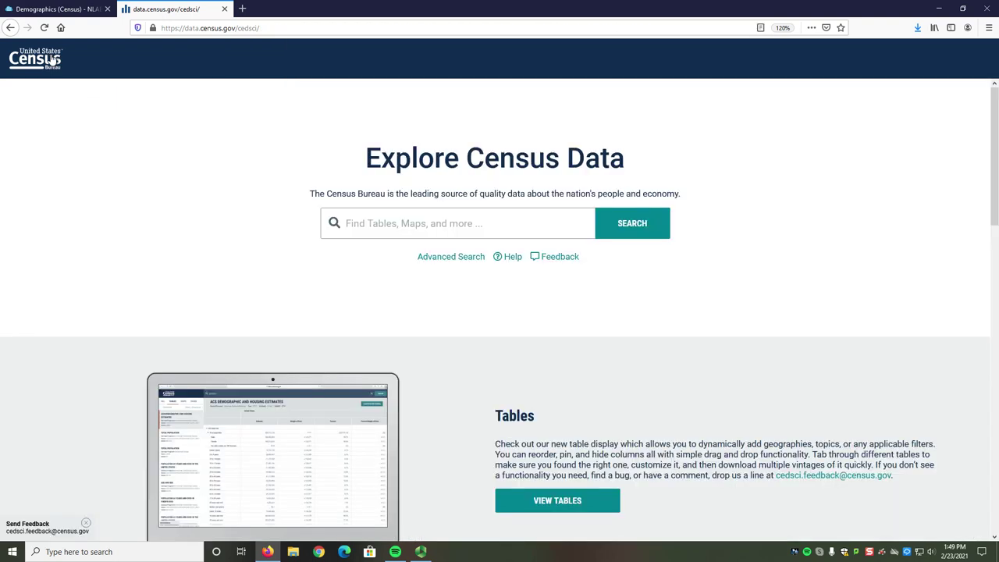